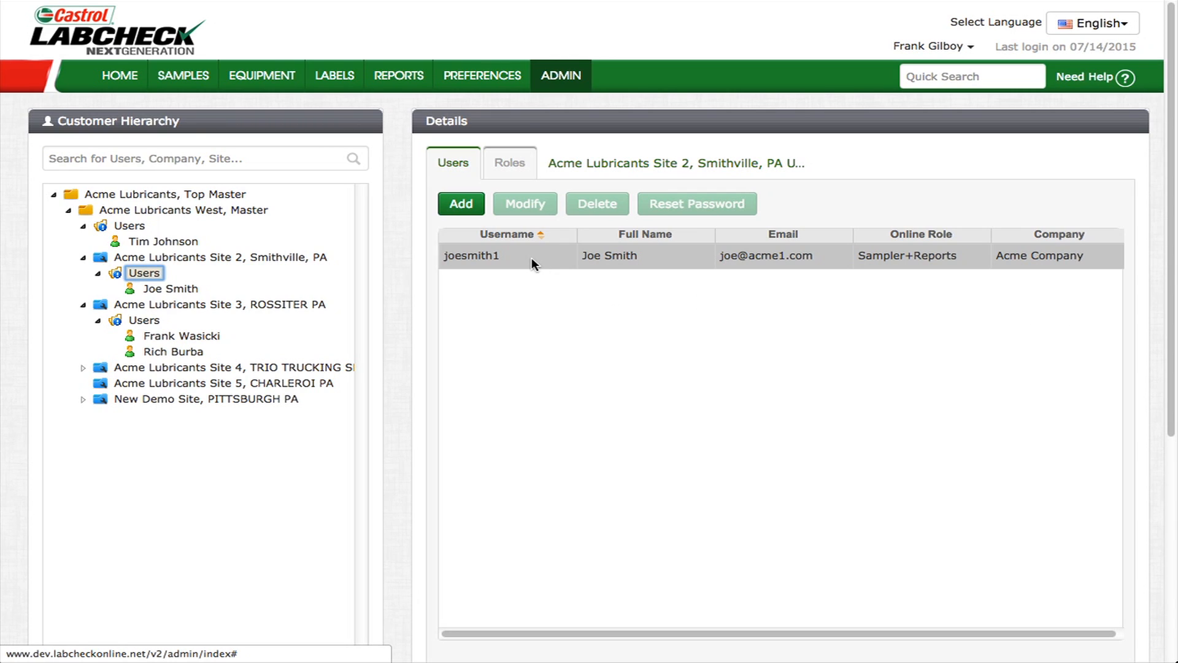
- View the details of the user under Acme Lubricants Site 2, Smithville, PA, and the roles defined for that site
click(178, 289)
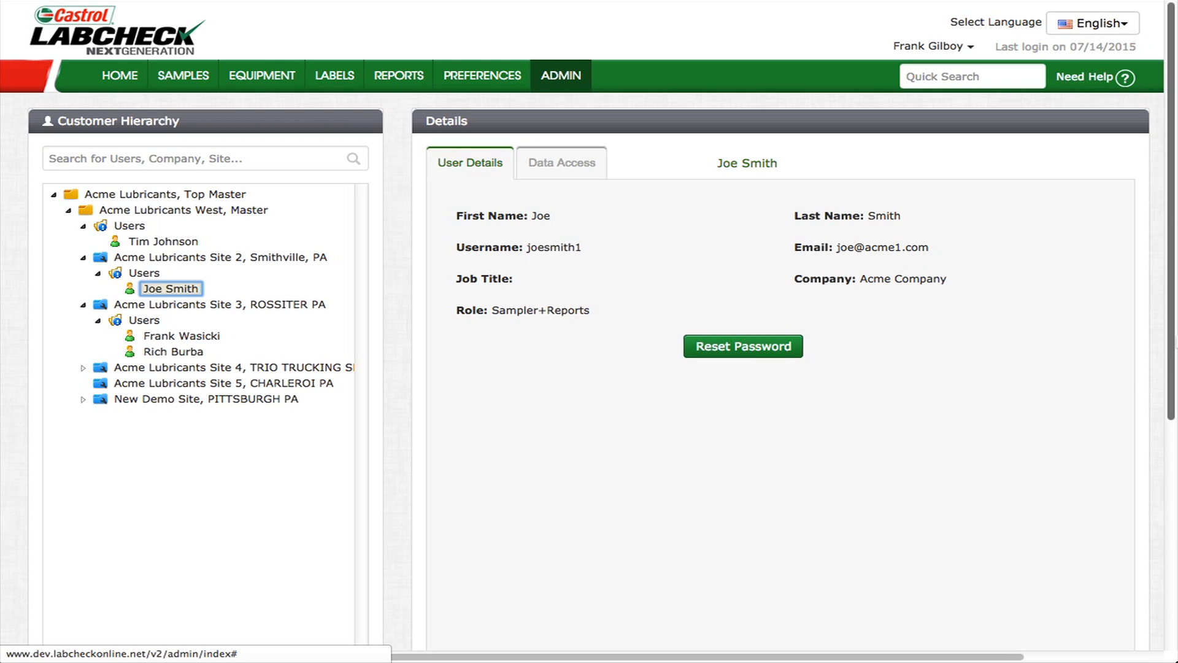
click(212, 262)
click(505, 165)
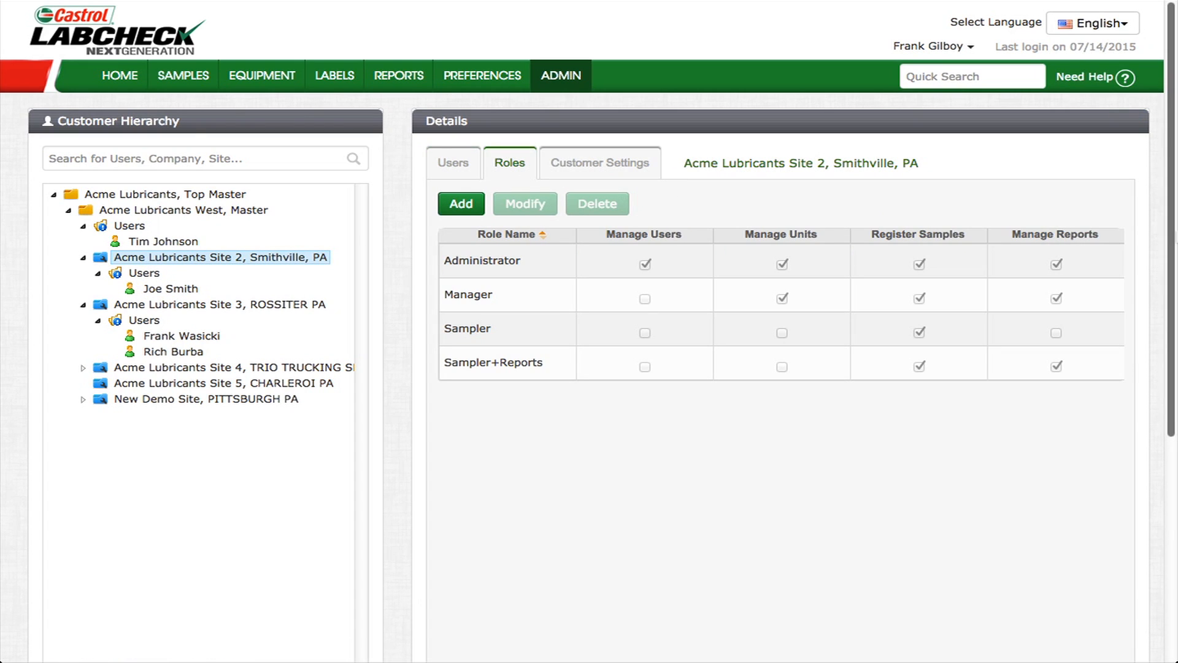
click(459, 204)
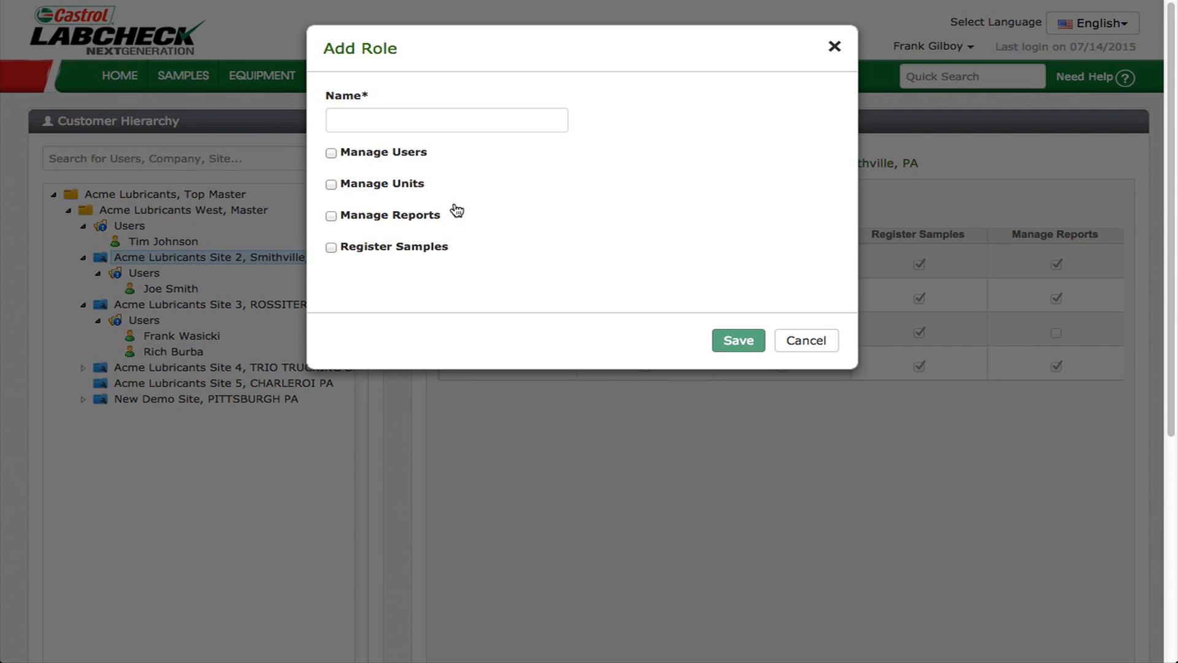
click(459, 124)
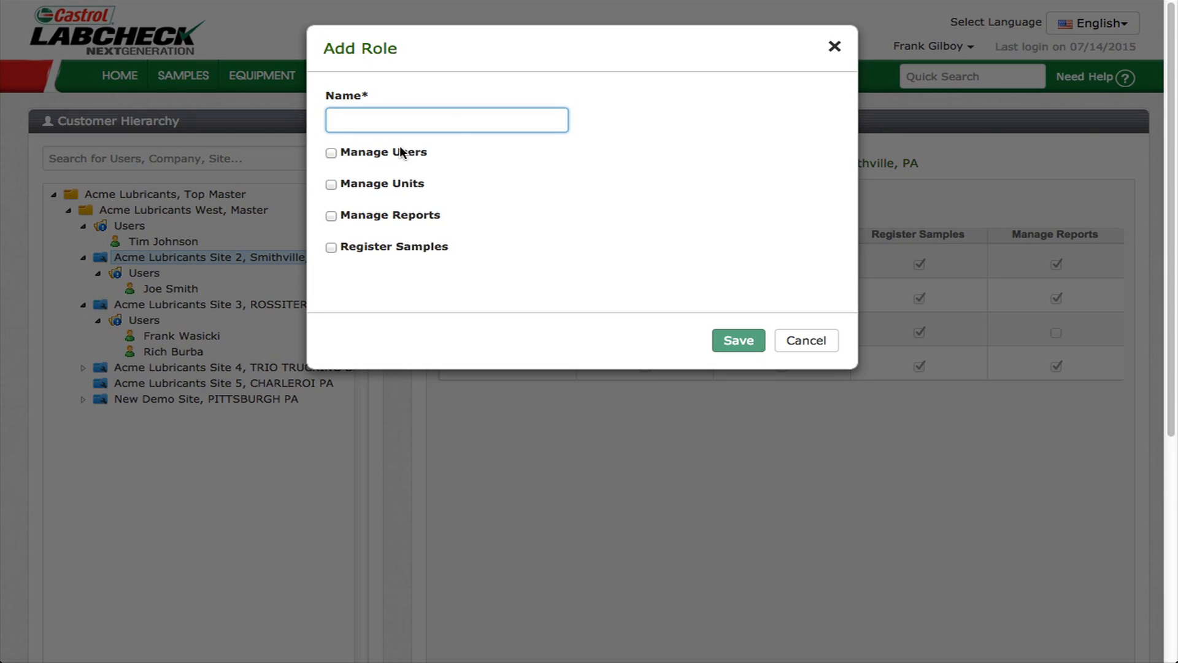
click(332, 154)
click(331, 185)
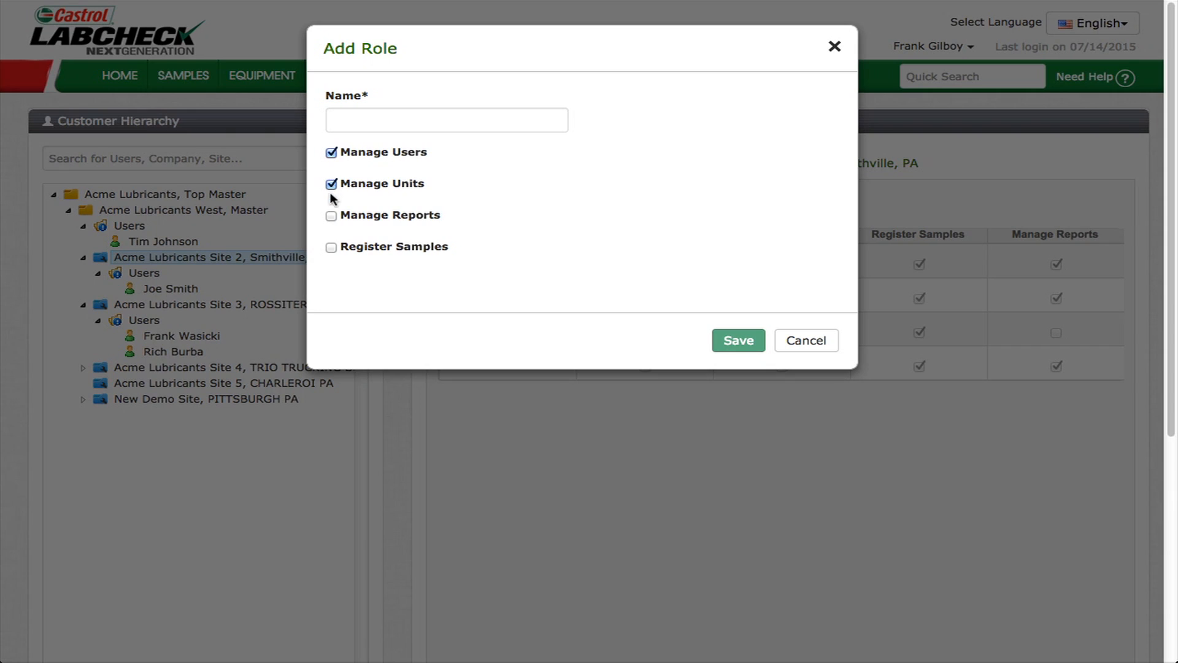
click(332, 217)
click(332, 248)
click(834, 46)
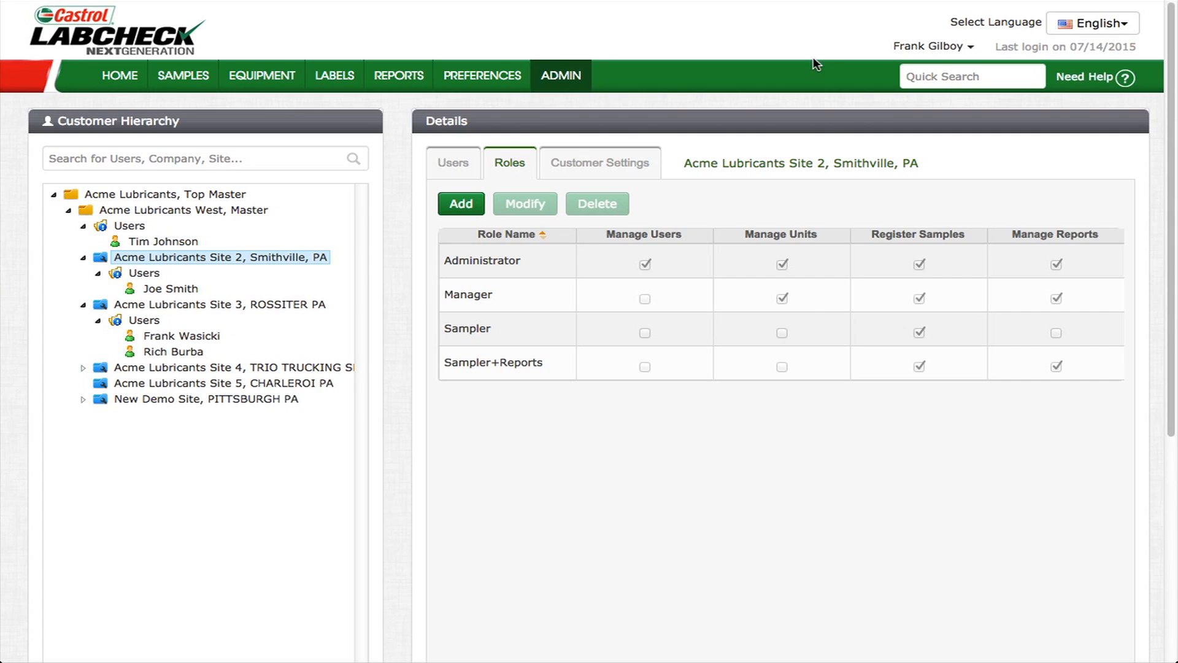
- Review the customer settings of Acme Lubricants Site 2 and the accounts list of Acme Lubricants West, Master
click(615, 163)
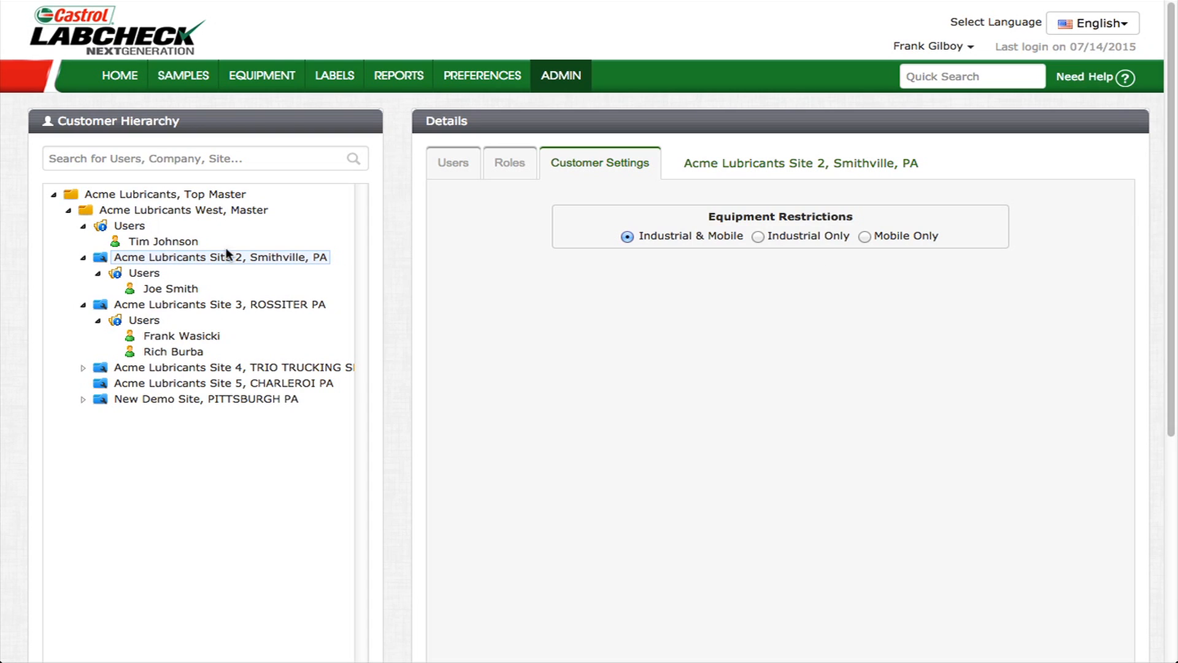
click(137, 212)
click(714, 174)
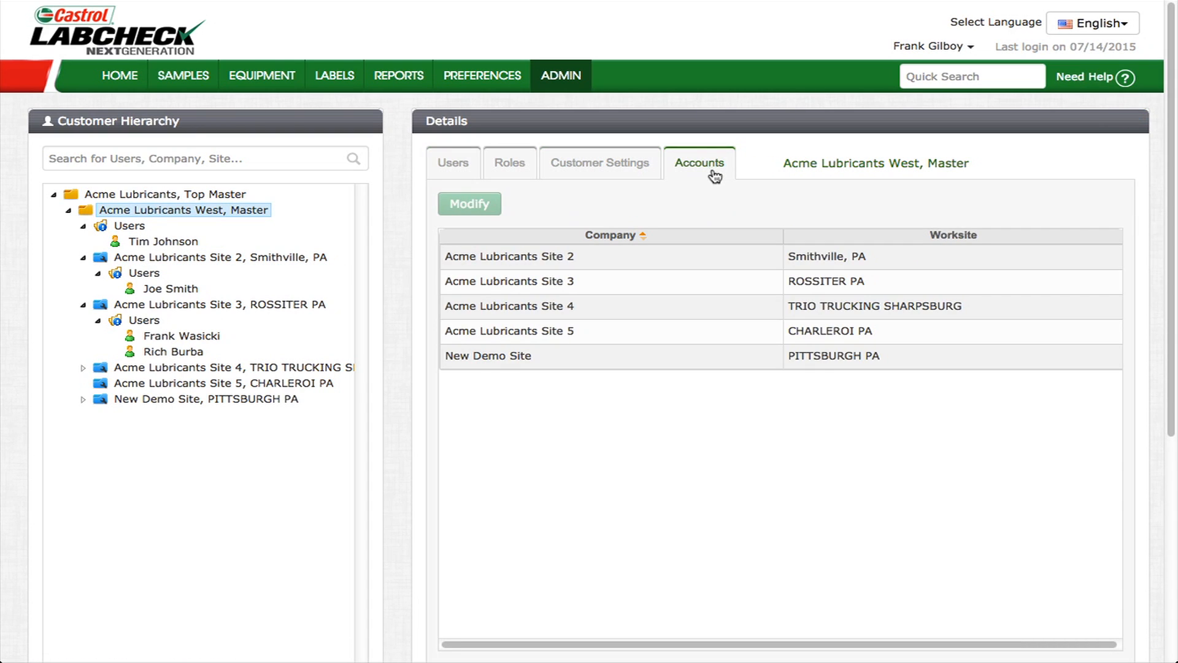
- Inspect the editable account details of Acme Lubricants Site 2 and close them without saving
click(590, 255)
click(485, 209)
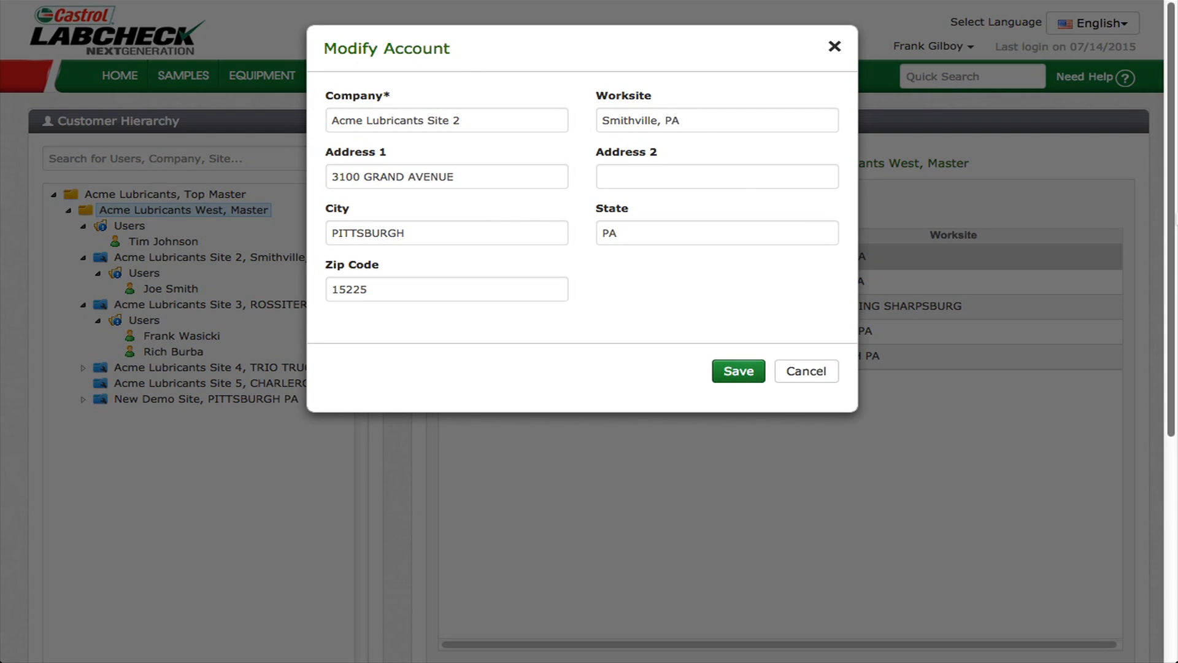
click(833, 48)
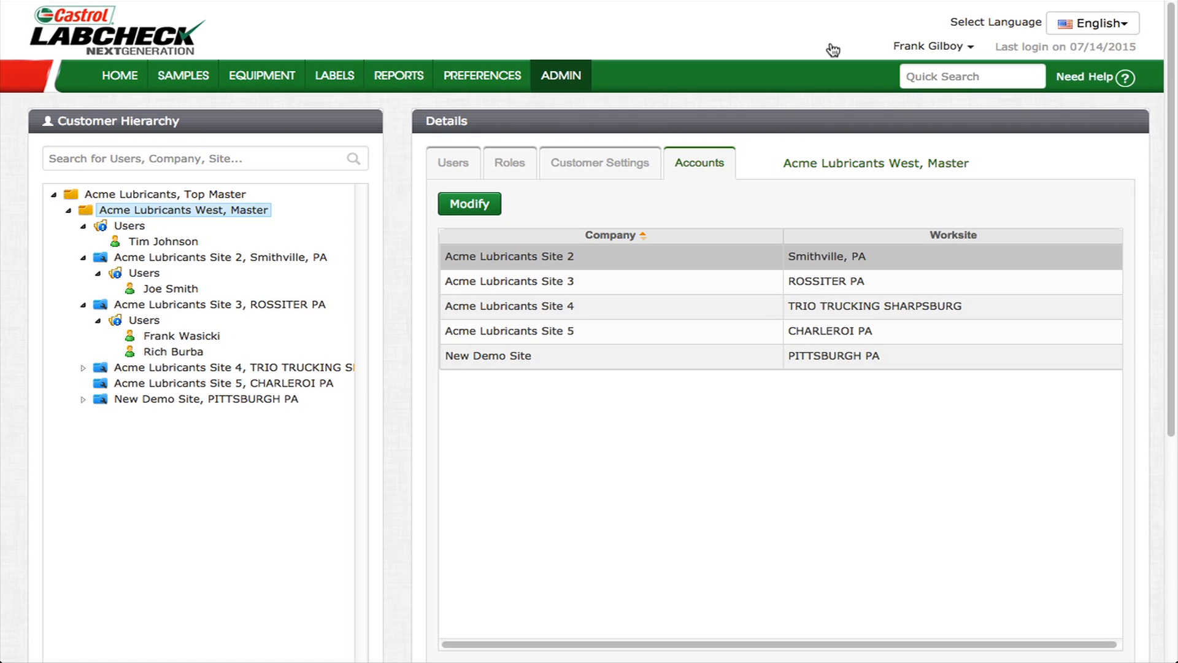
- Collapse Acme Lubricants Site 3, search the customer hierarchy by the user's first name, and pick the matching user
click(84, 306)
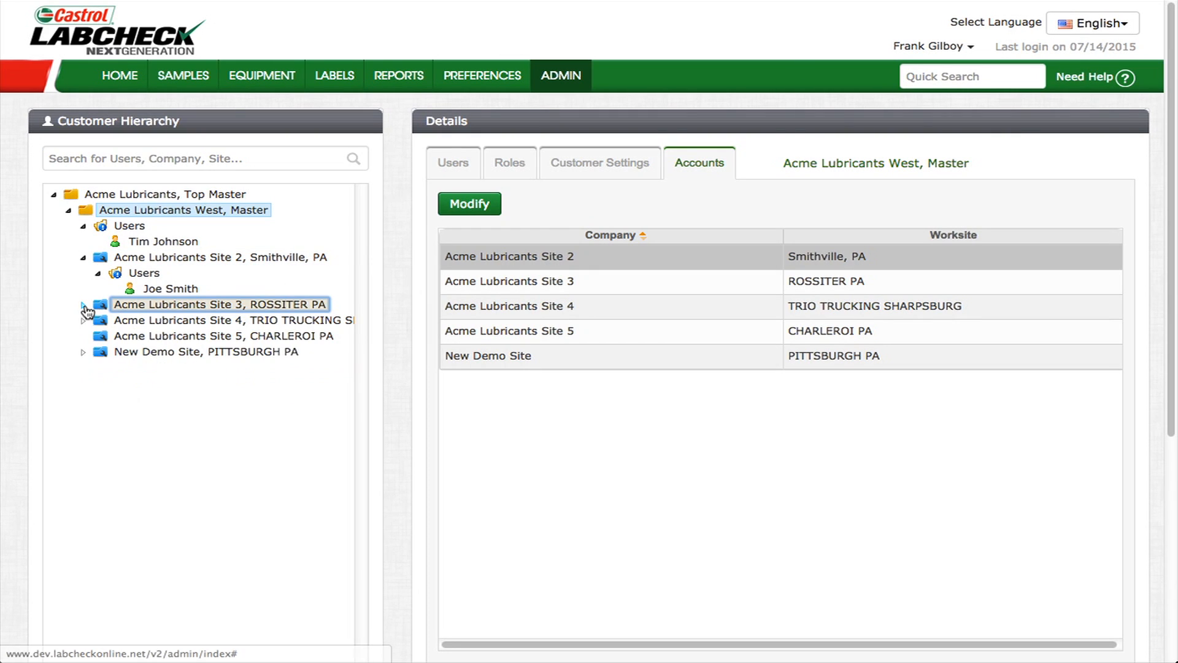
click(208, 157)
text(Frank)
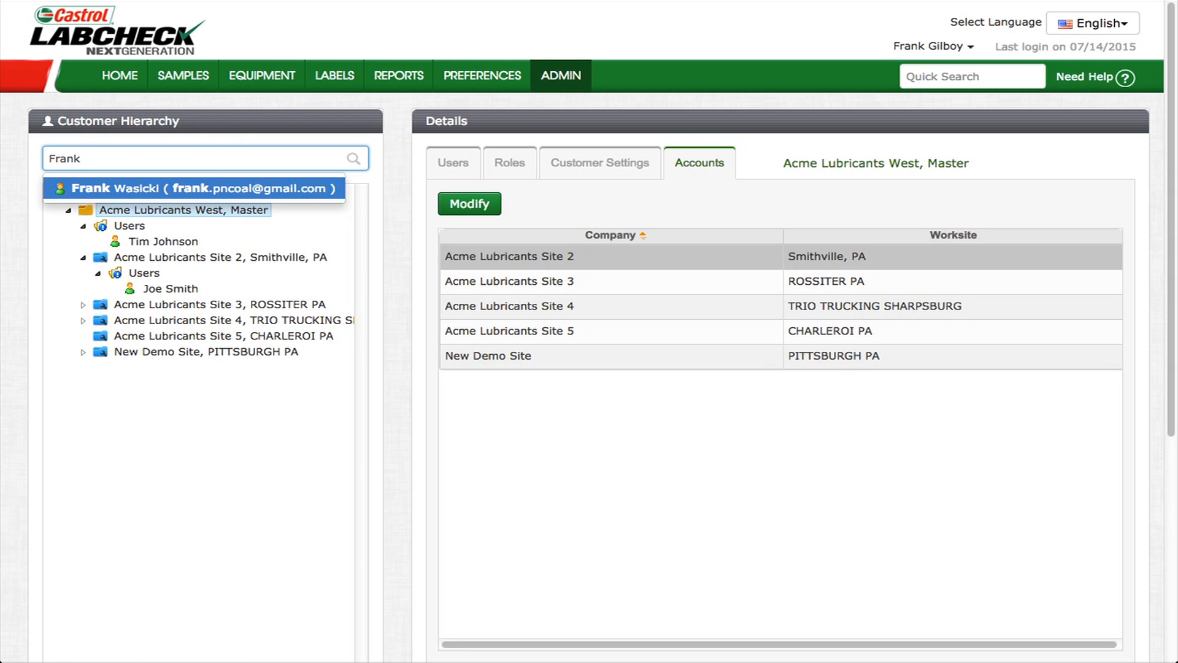
click(209, 184)
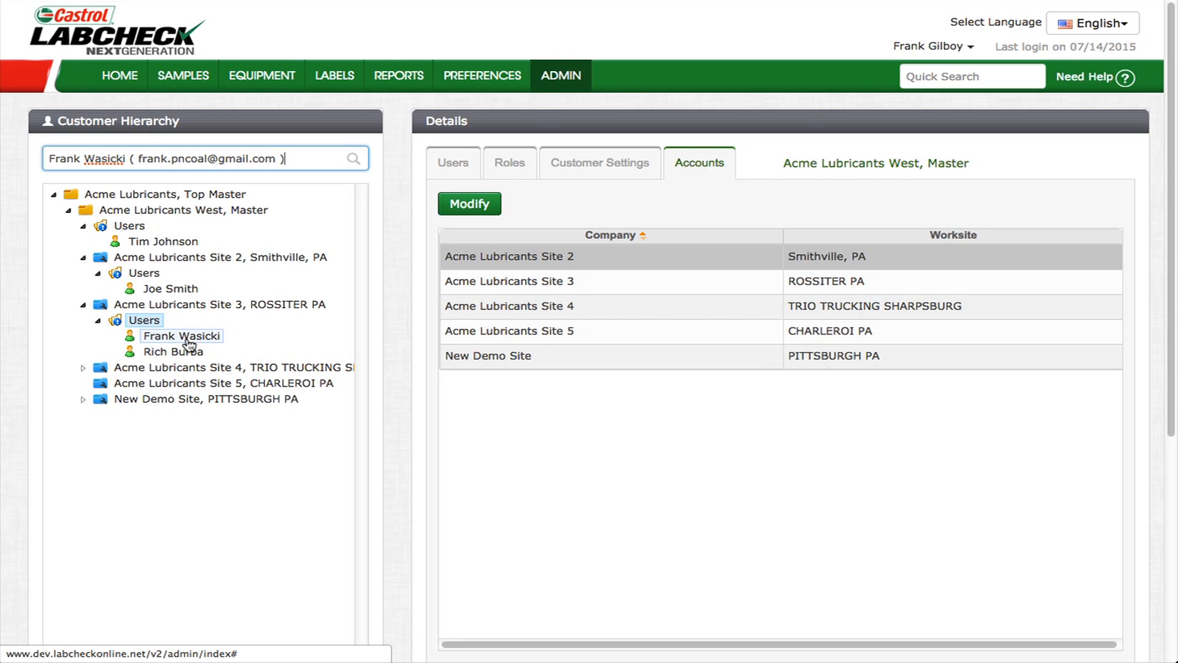
- Move the found user from Site 3 to the Acme Lubricants West, Master users, copying their e-mail into the confirmation field and saving
drag(188, 342, 186, 217)
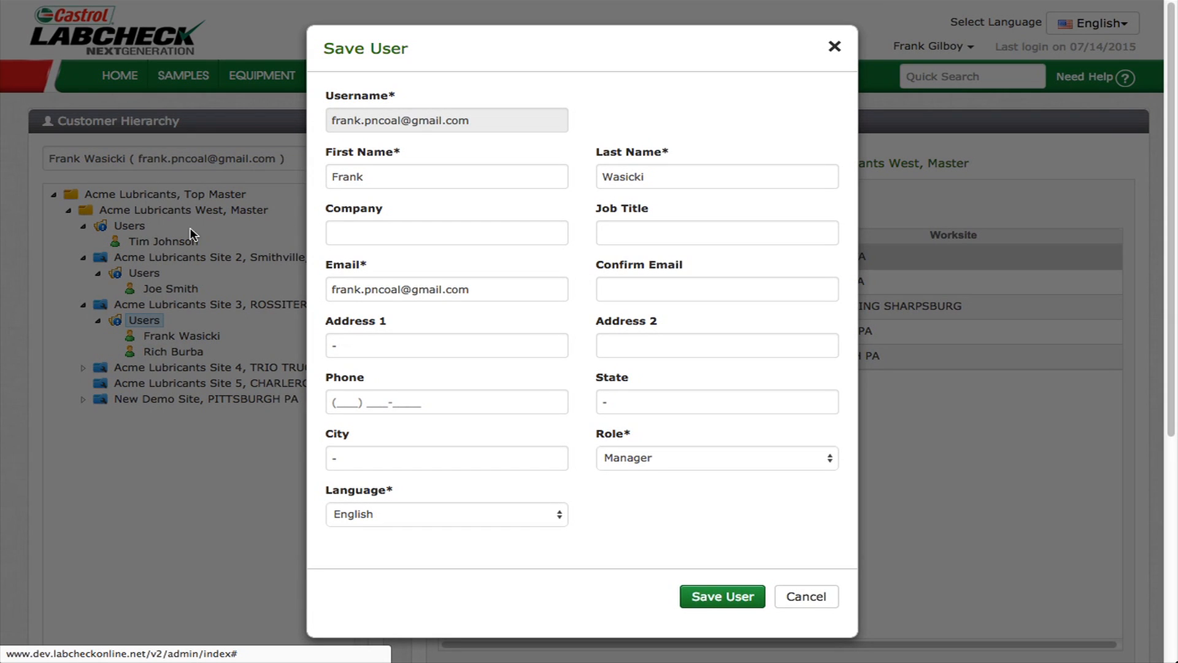
drag(474, 289, 334, 290)
right_click(340, 293)
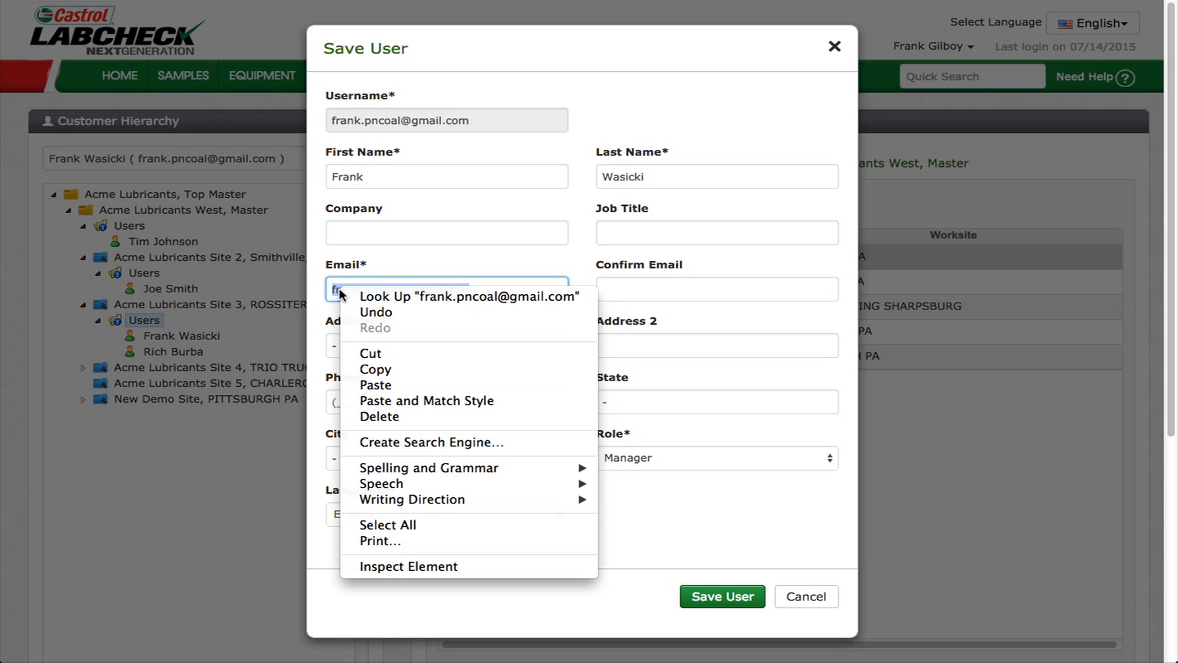
click(399, 369)
right_click(608, 293)
click(681, 370)
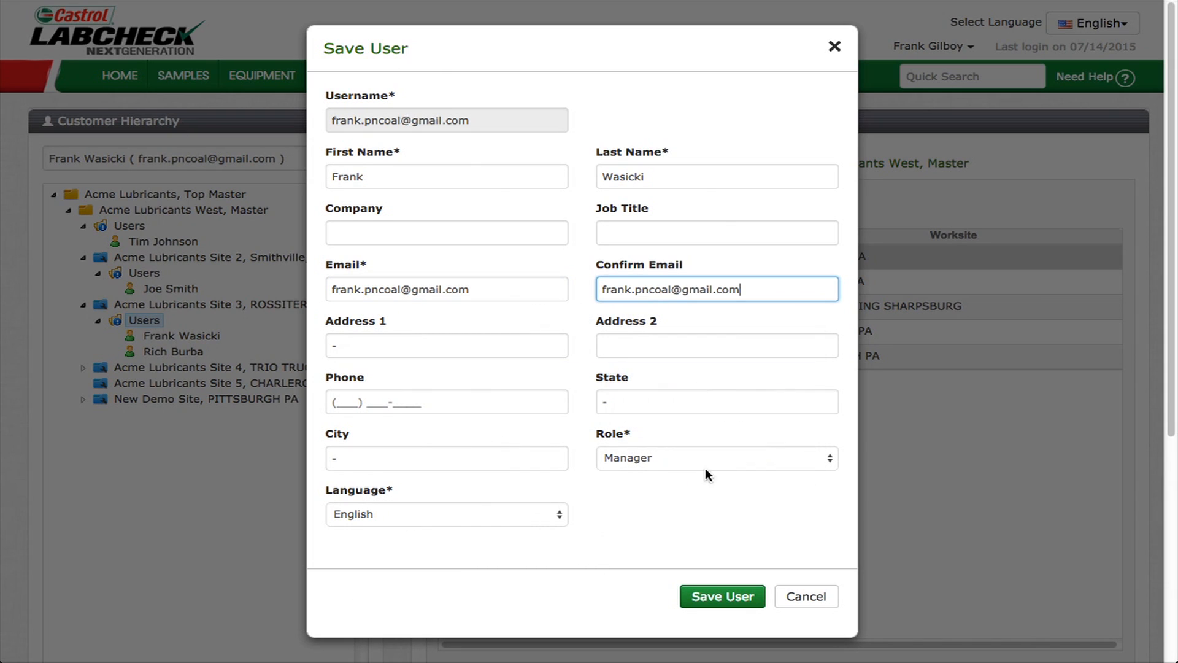
click(716, 605)
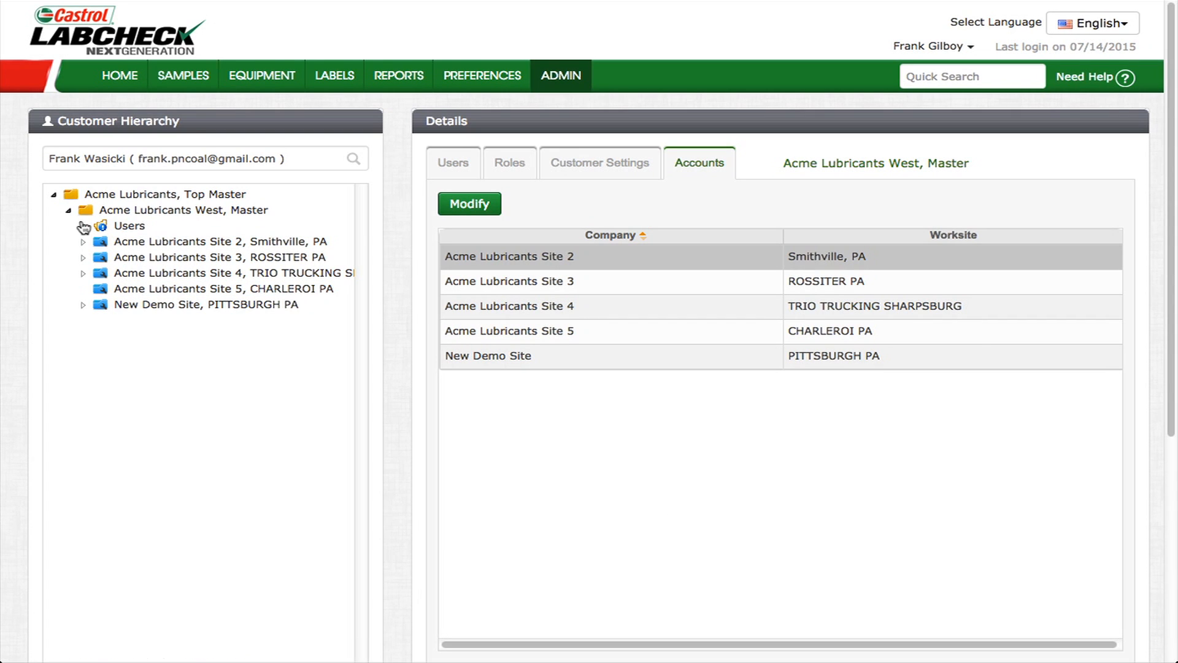
- Check the moved user's data access, expanding the sites under Acme Lubricants West, Master
double_click(129, 226)
click(130, 245)
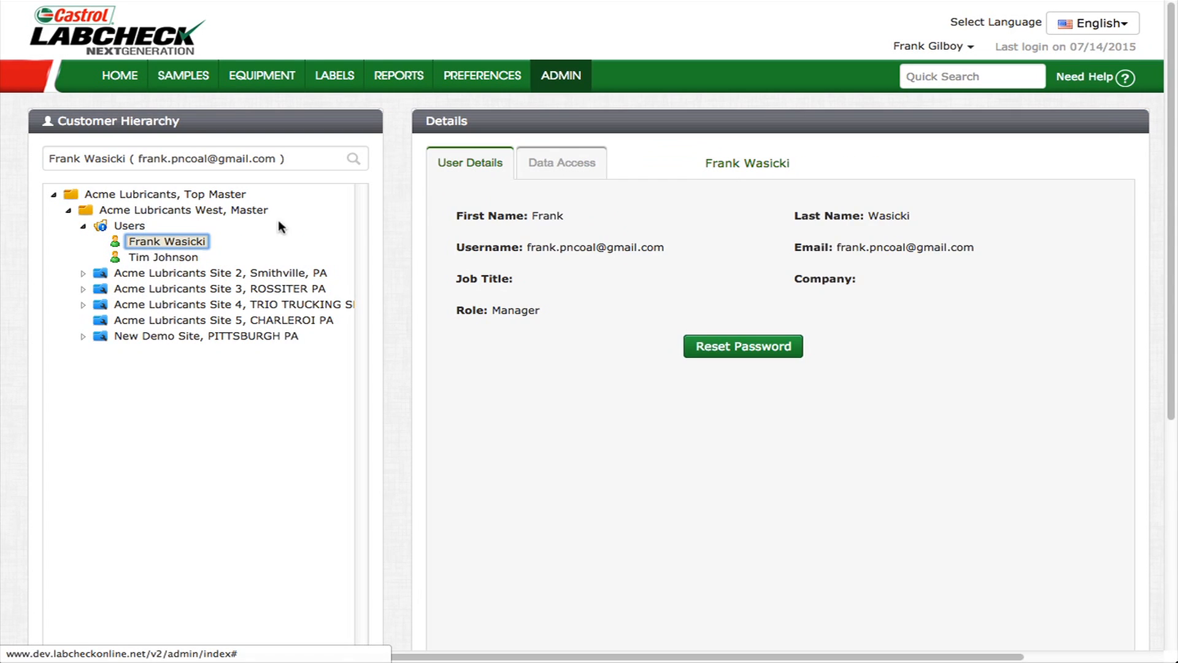
click(556, 163)
click(450, 222)
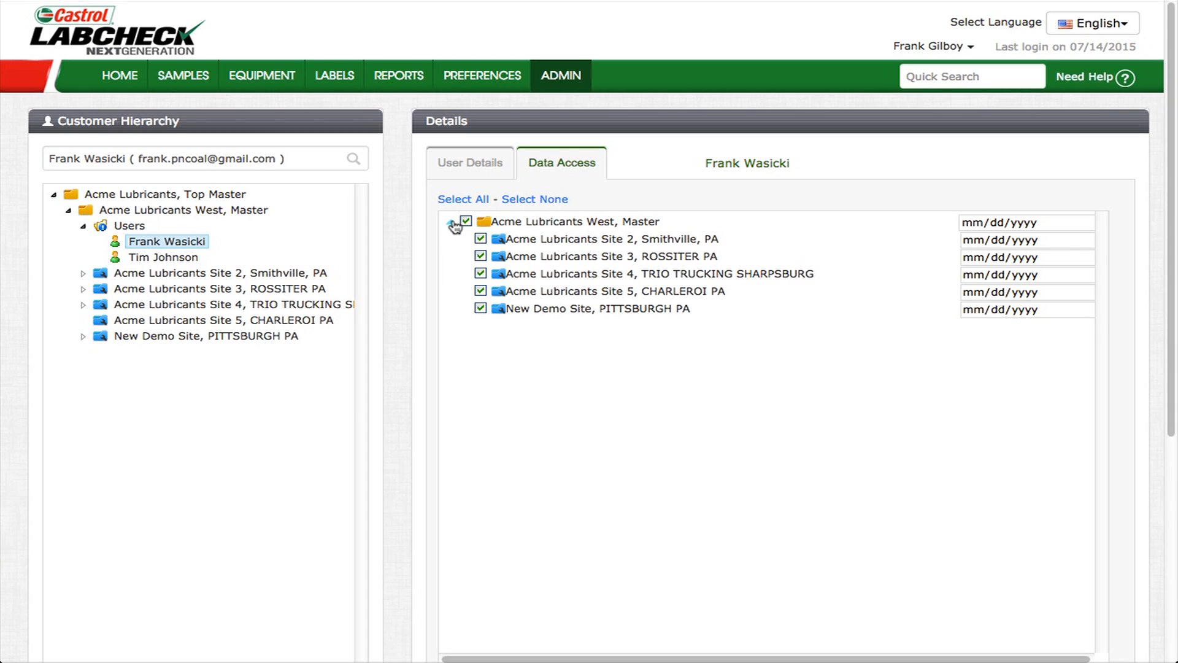